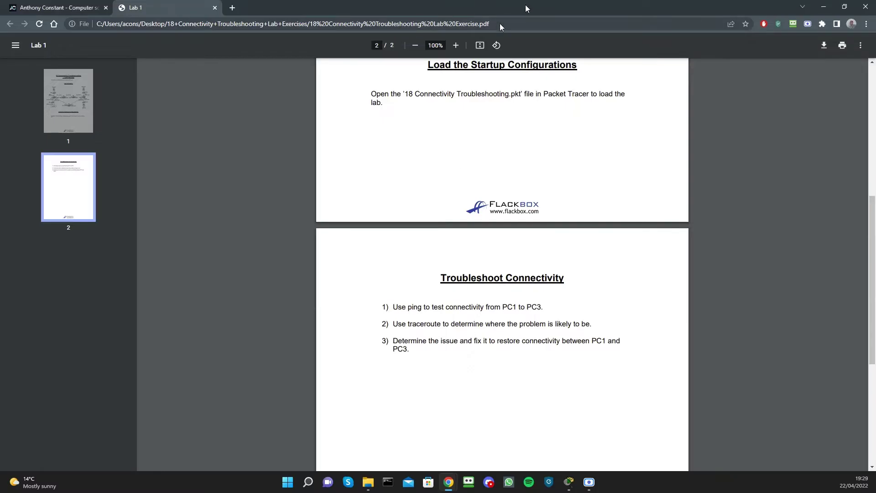
Step: Review the lab PDF's tasks and topology, then return to Packet Tracer with PC1's window open
key(alt+Tab)
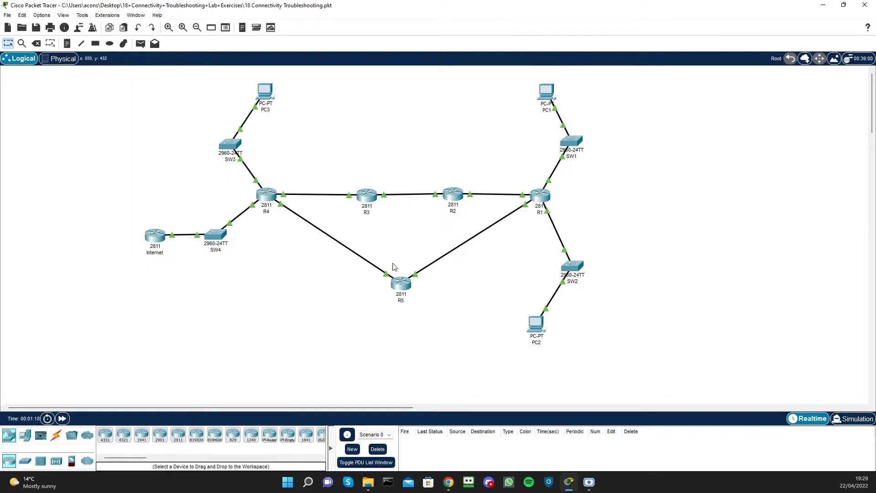
click(548, 94)
key(alt+Tab)
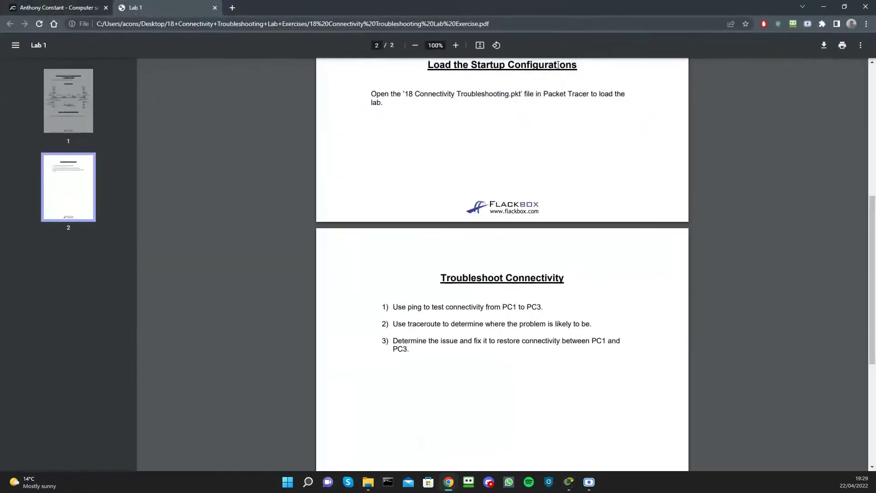
scroll(524, 239, up, 6)
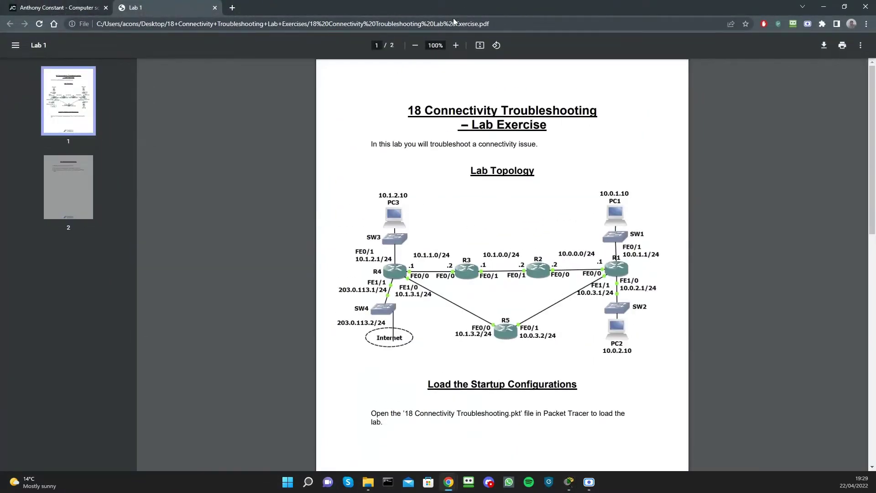
key(alt+Tab)
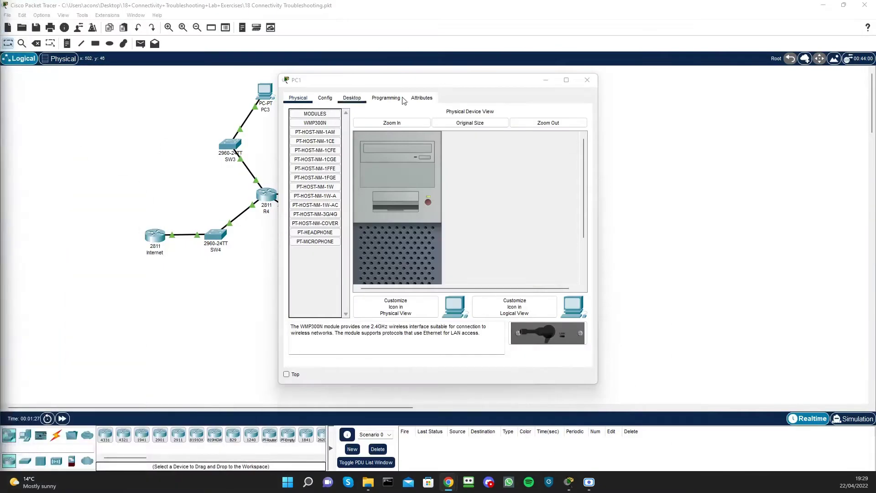
Step: Open PC1's Command Prompt and ping 10.1.2.10, moving the window aside
click(325, 98)
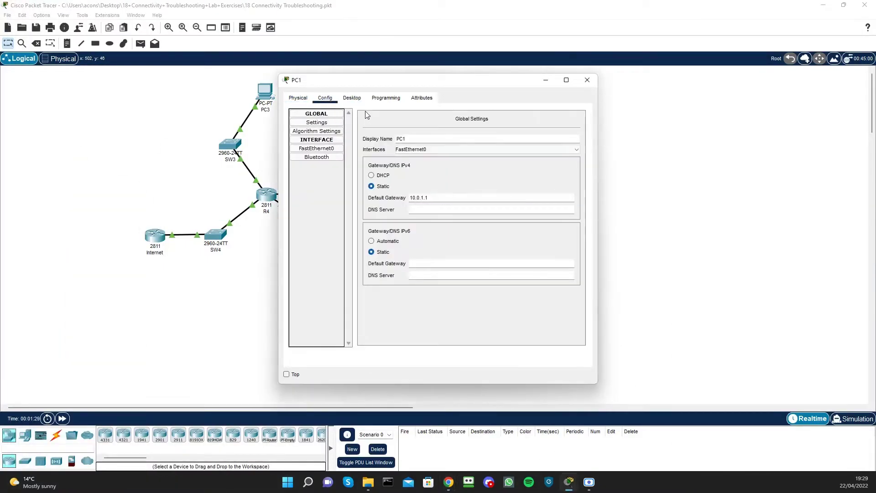
click(351, 98)
click(486, 138)
key(Return)
key(Return)
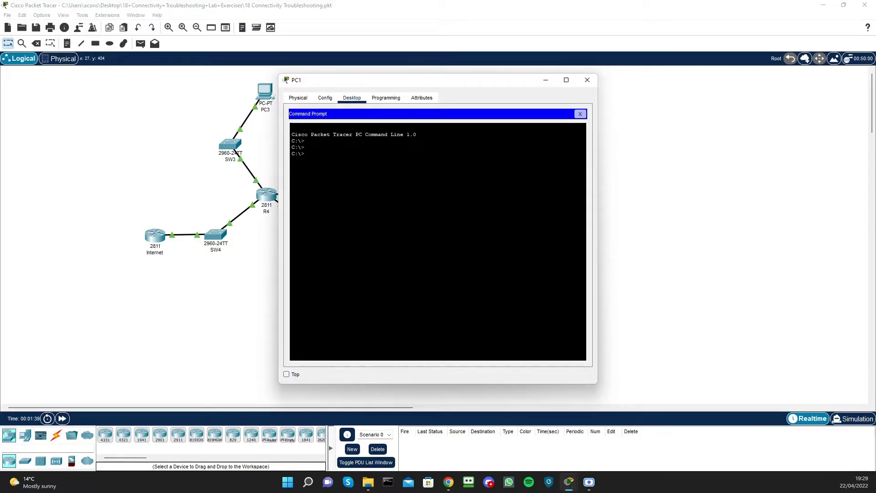
text(ing 10.1.2.10)
key(Return)
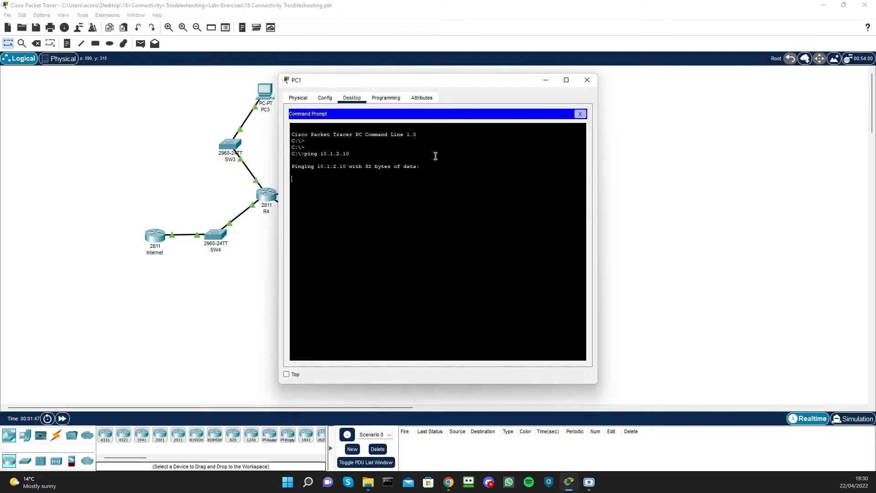
drag(409, 82, 717, 74)
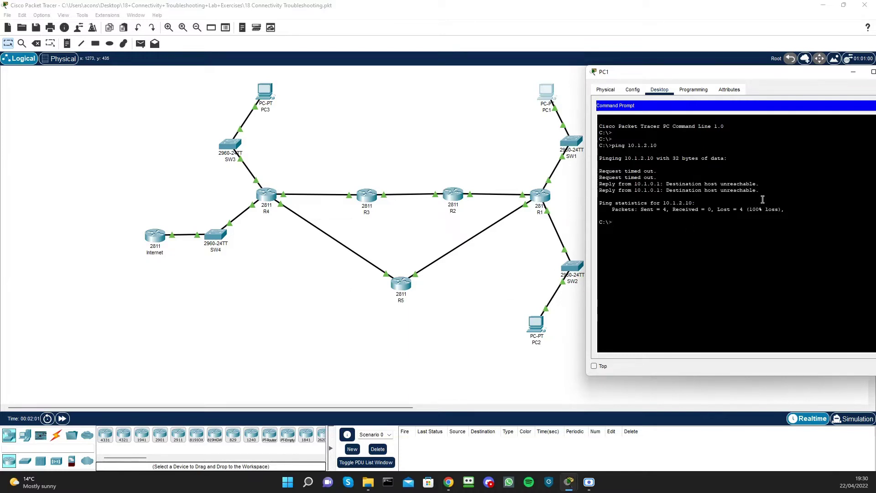
Step: Repeat the failed ping to 10.1.2.10 and enter a traceroute to the same address
key(Up)
key(Return)
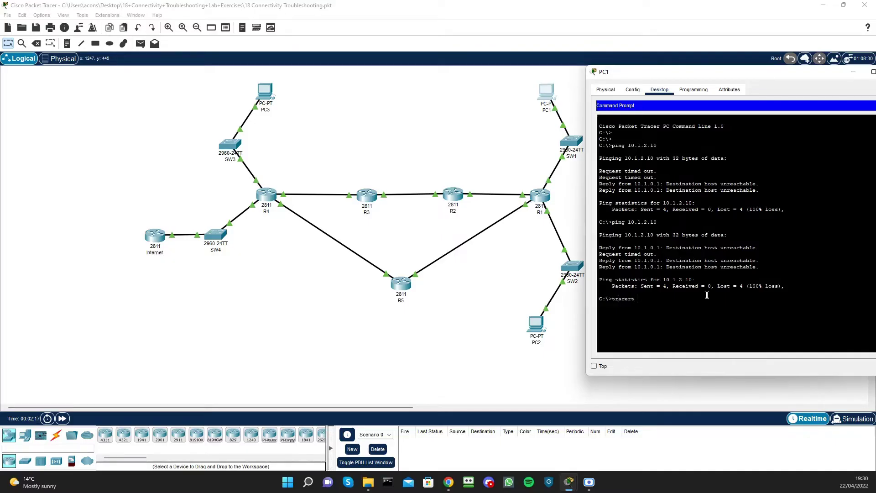
text(10.1.2.10)
Step: Run the traceroute to 10.1.2.10 and place the lab PDF beside PC1's window
key(Return)
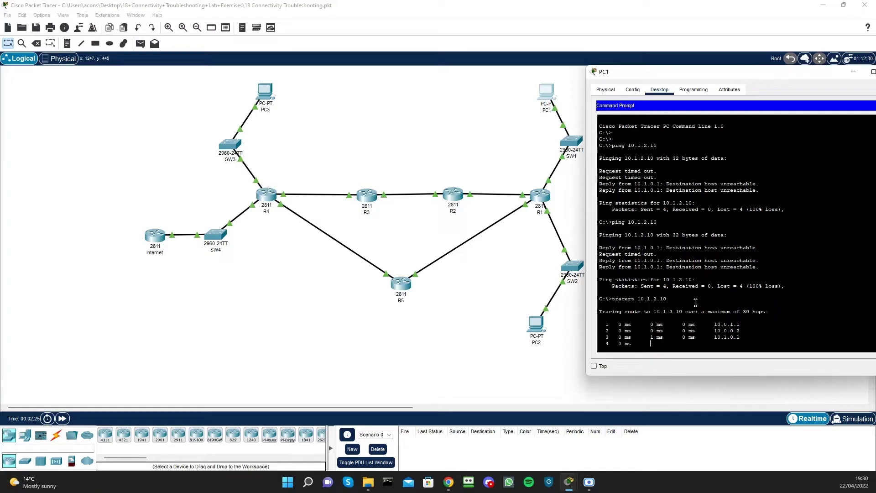
key(alt+Tab)
drag(225, 49, 277, 53)
scroll(387, 316, up, 7)
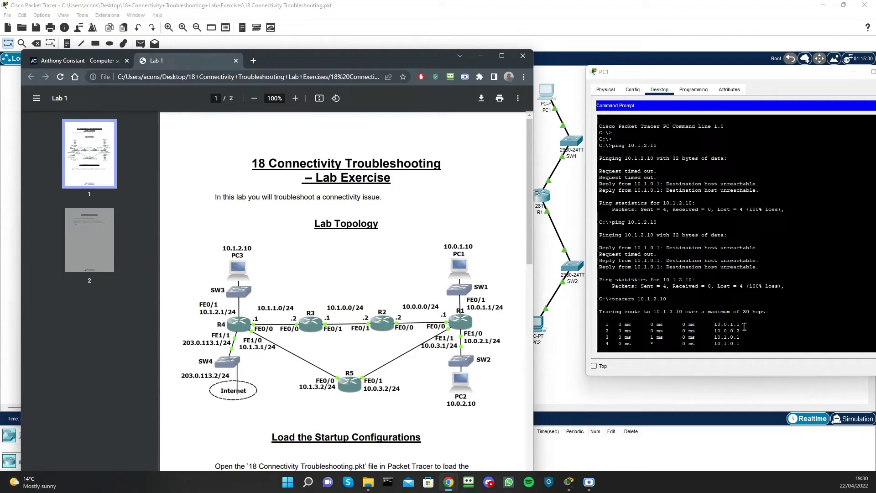
drag(753, 79, 729, 61)
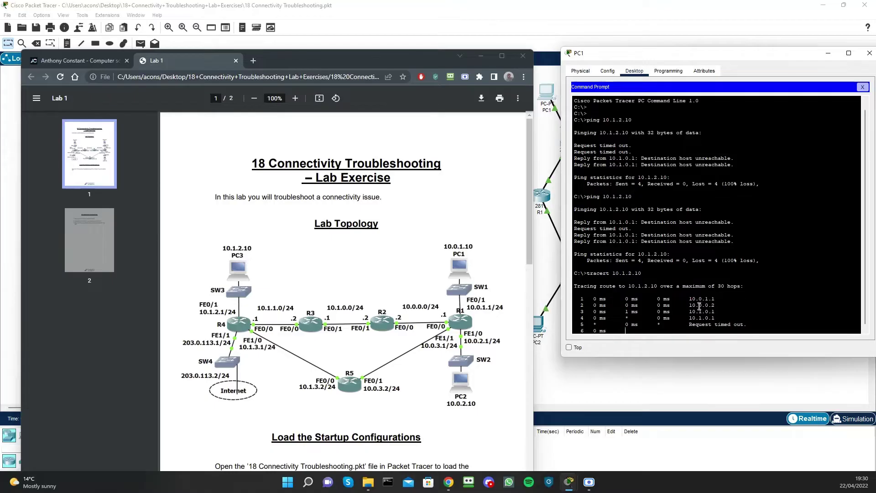
Step: Compare the looping traceroute hops against the PDF's topology, then put the PDF away
drag(715, 318, 705, 319)
click(702, 319)
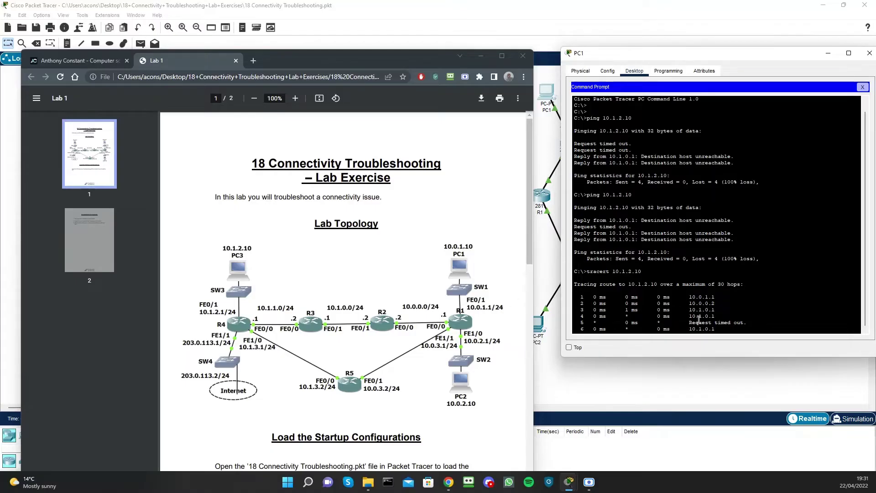
scroll(420, 303, down, 1)
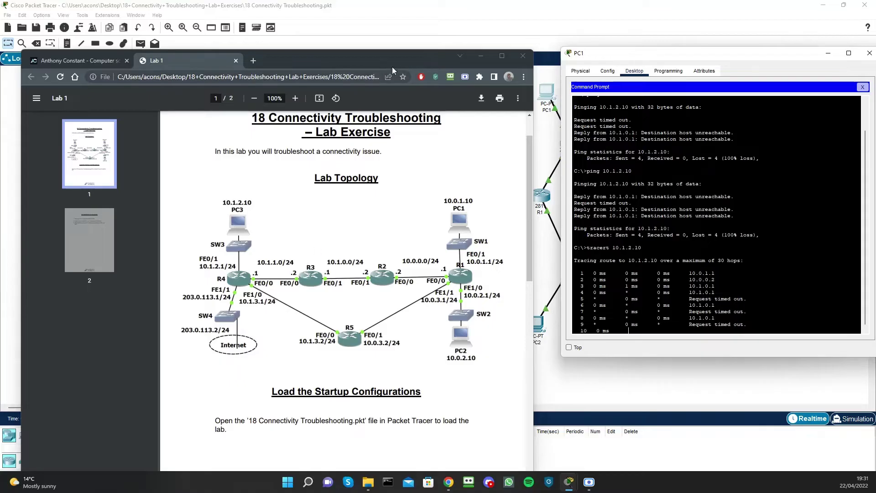
drag(401, 58, 261, 70)
key(alt+Tab)
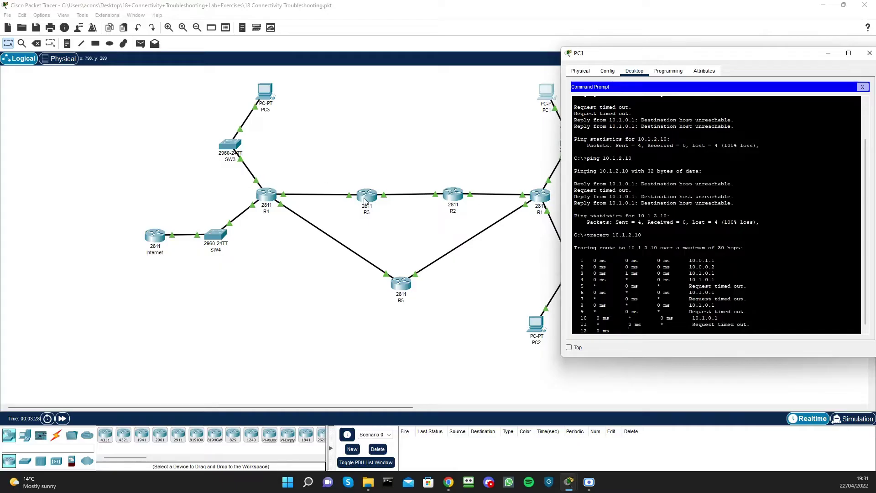
click(365, 200)
Step: In R3's CLI, run show ip int brief and show ip route, then move the window aside
click(364, 200)
click(347, 97)
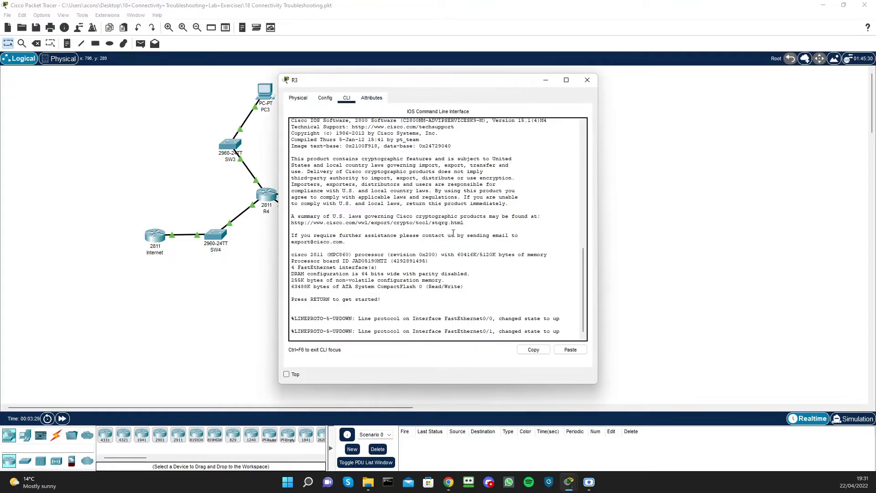
key(Return)
key(Return)
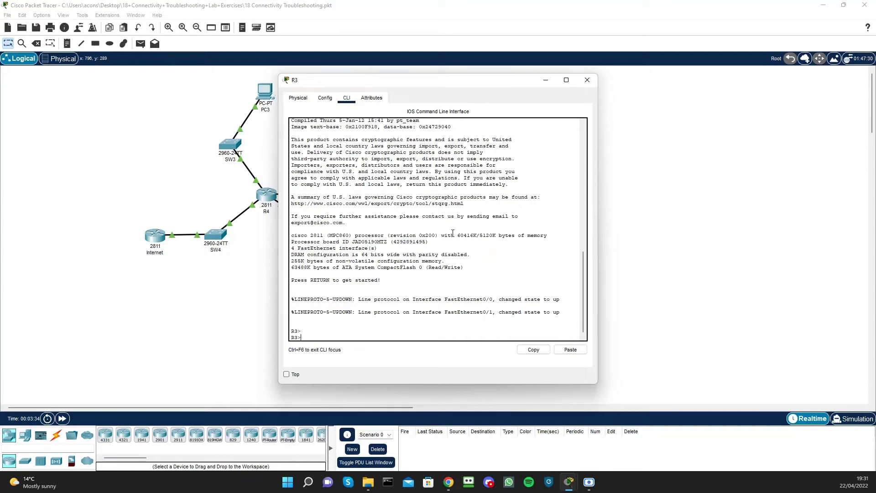
text(show ip int brief)
key(Return)
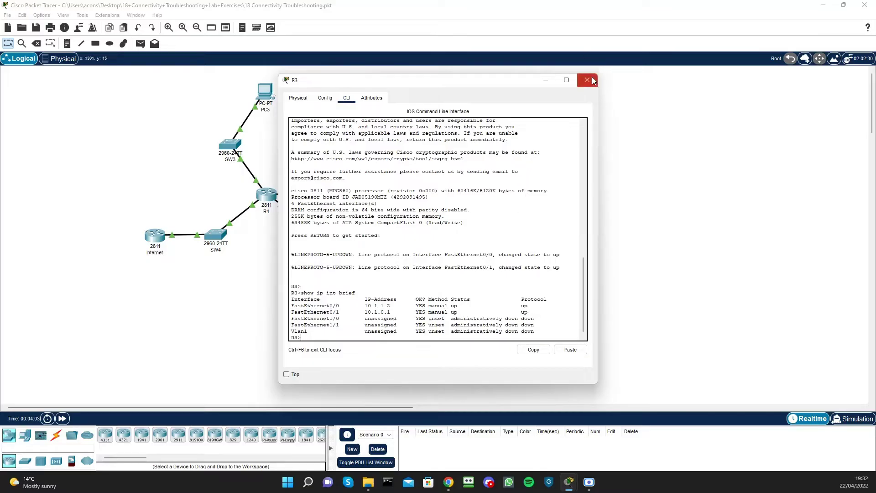
text(ow ip route)
key(Return)
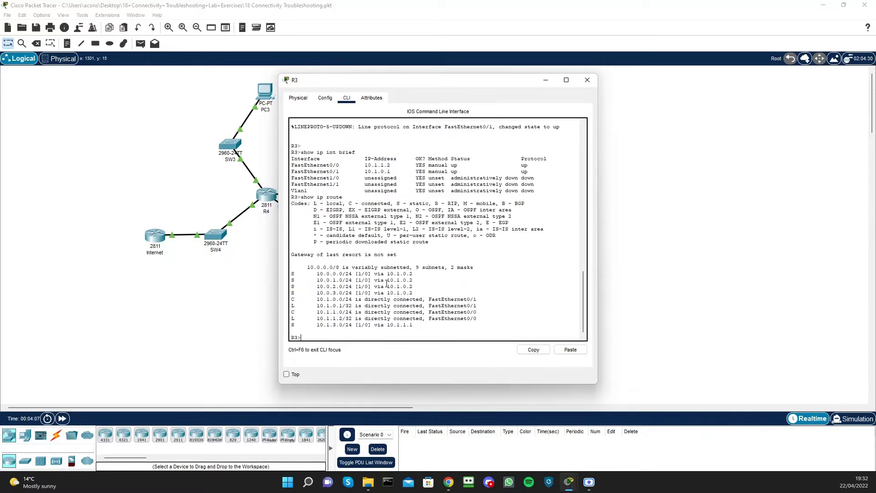
drag(397, 86, 701, 83)
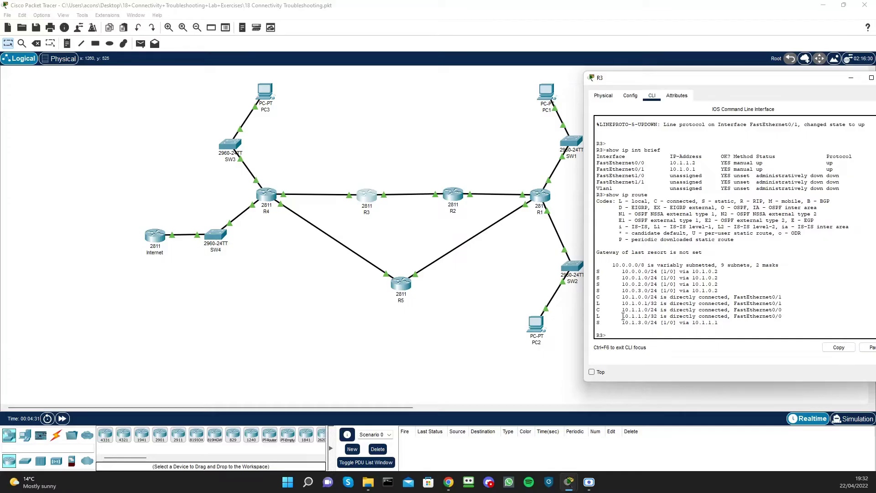
Step: Display R4's interface summary and full routing table, then close its window
click(269, 194)
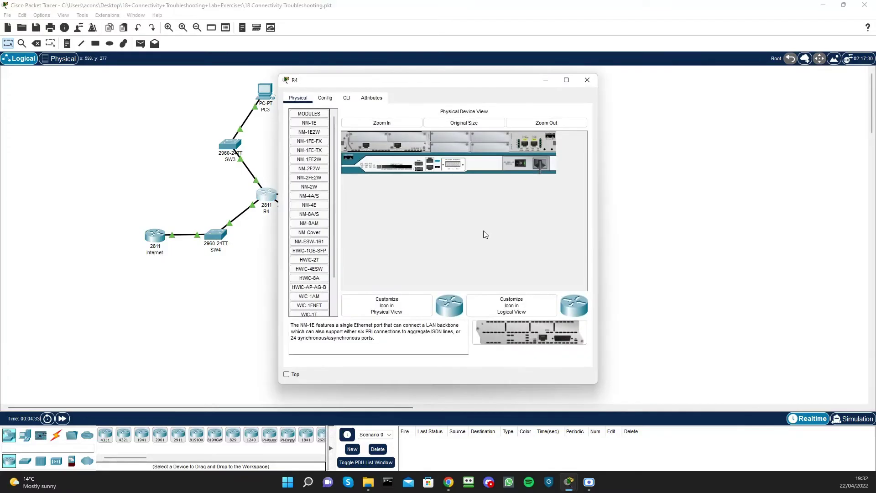
click(347, 98)
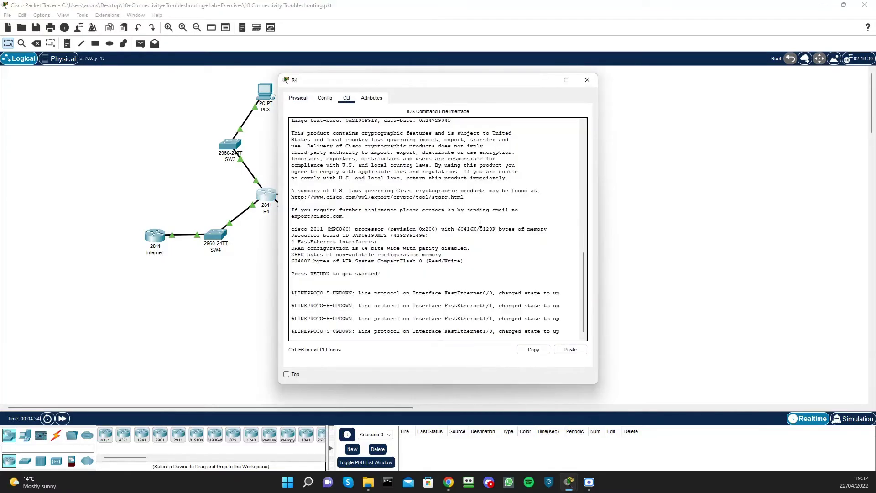
key(Return)
key(Return)
key(Return)
text(show ip int brief)
key(Return)
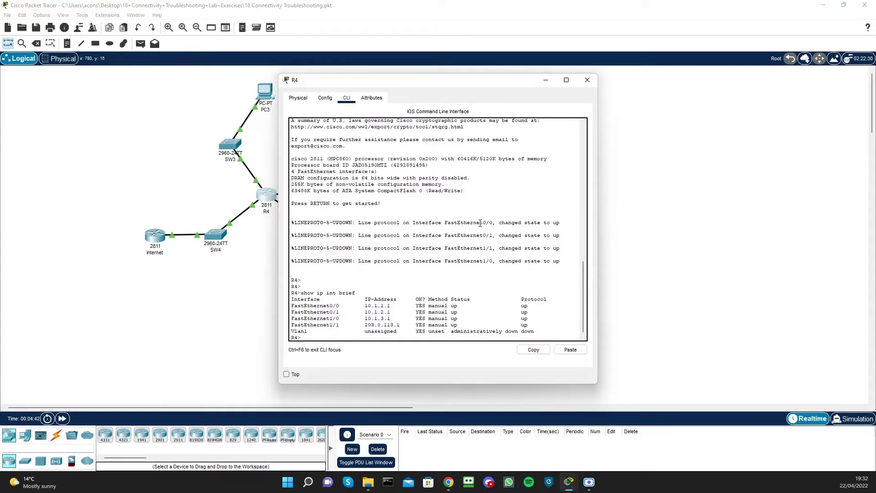
text(show ip route)
key(Return)
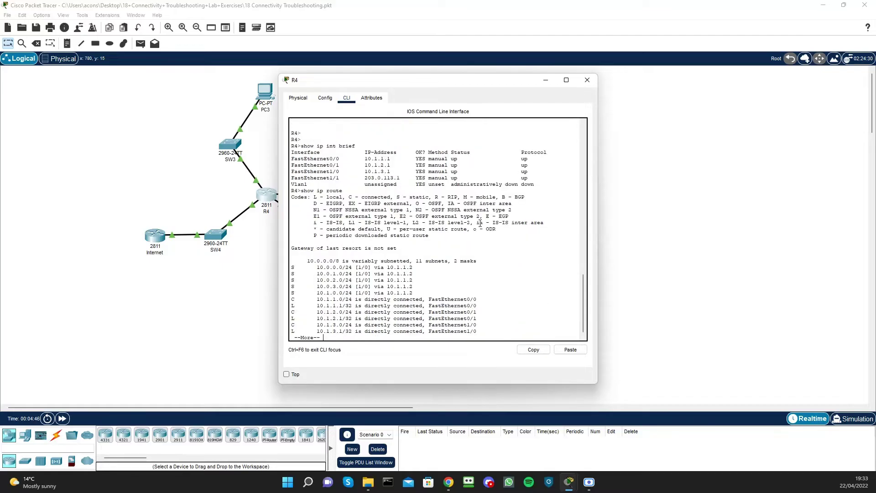
key(space)
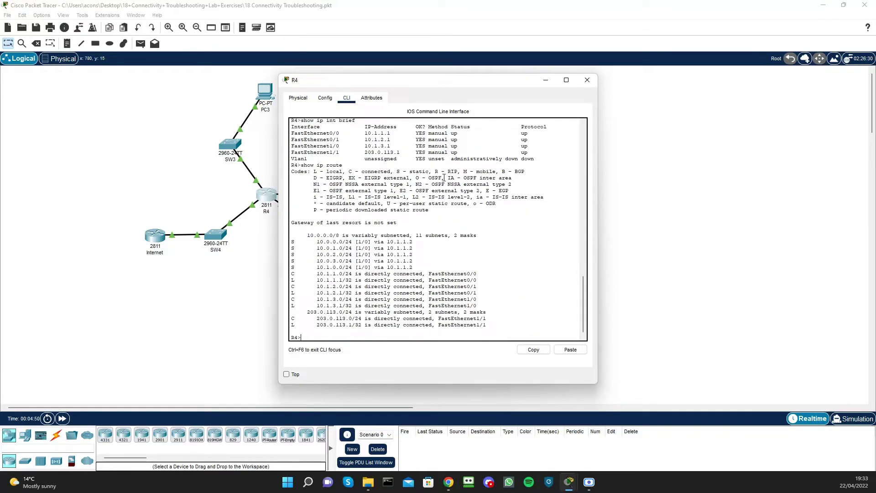
click(587, 79)
Step: Check PC1's traceroute and position R3's console output beside the topology
click(551, 95)
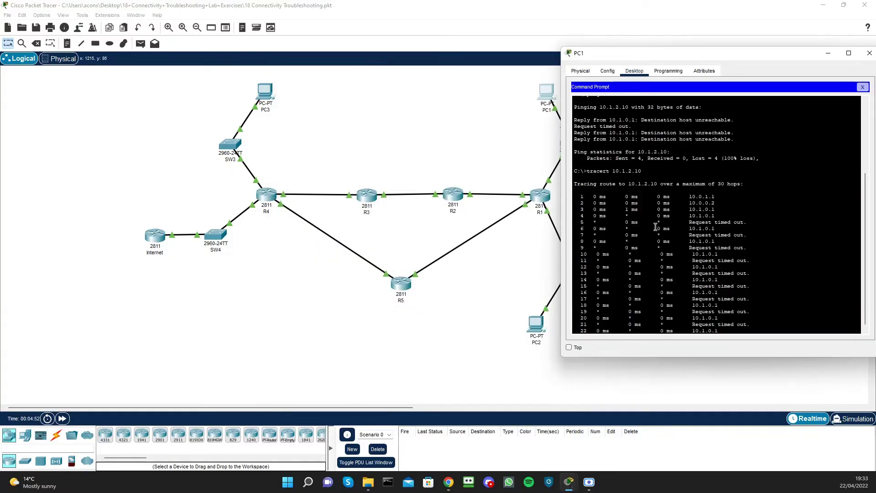
click(404, 189)
click(374, 198)
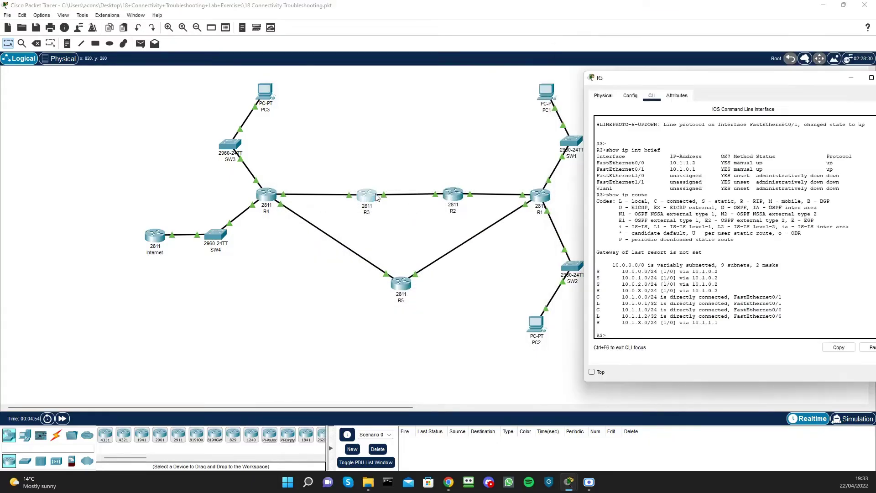
key(Return)
key(Return)
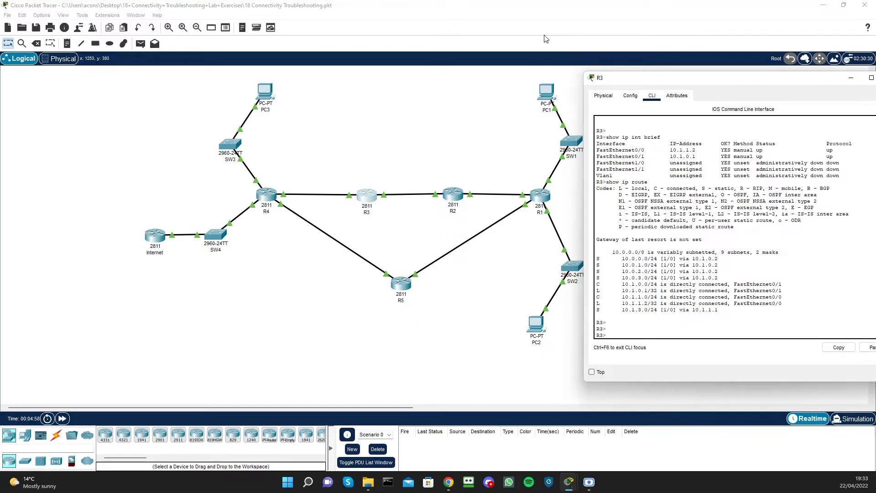
drag(687, 82, 566, 73)
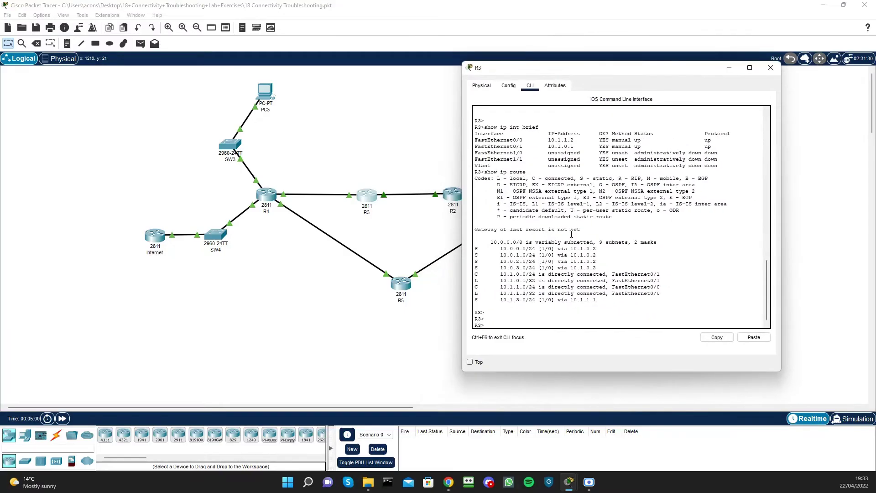
scroll(558, 257, up, 1)
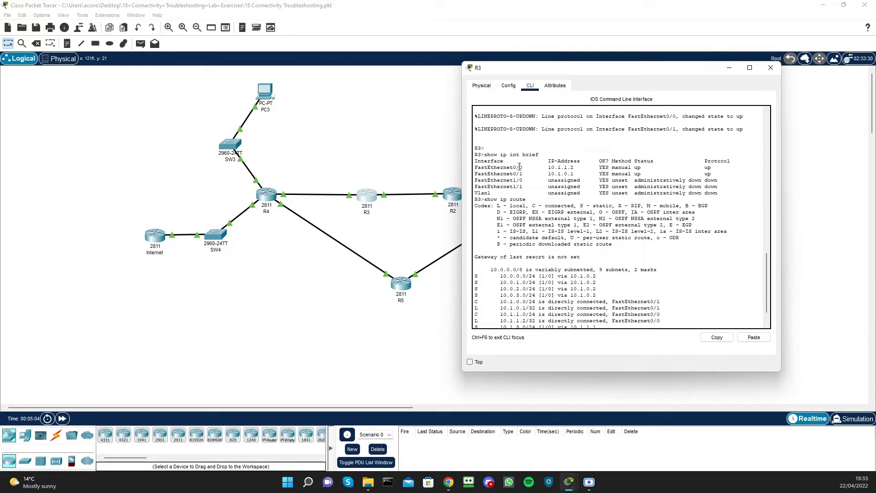
scroll(614, 267, down, 1)
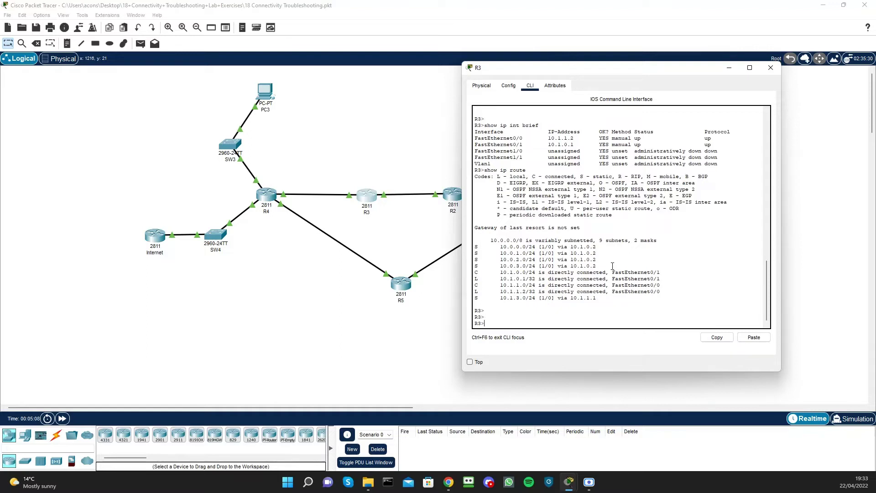
drag(570, 73, 712, 101)
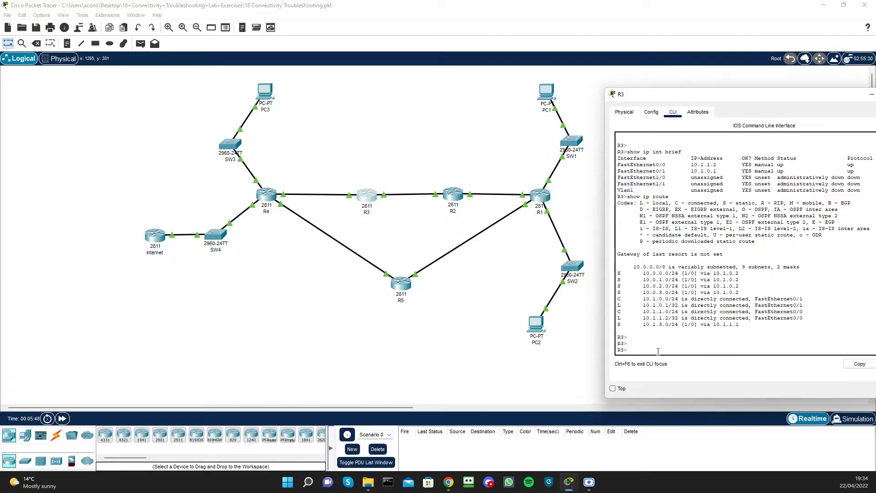
Step: Highlight R3's 10.1.1.0 connected route, then bring up the lab topology PDF
drag(669, 311, 633, 312)
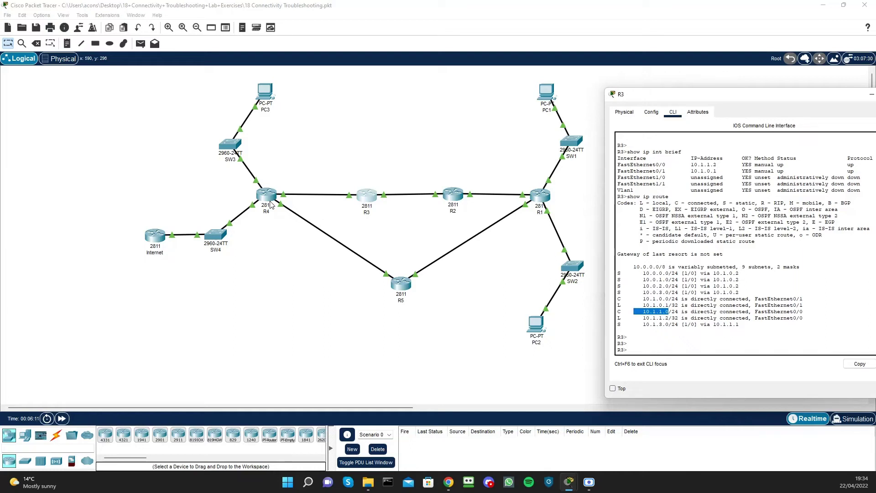
click(785, 288)
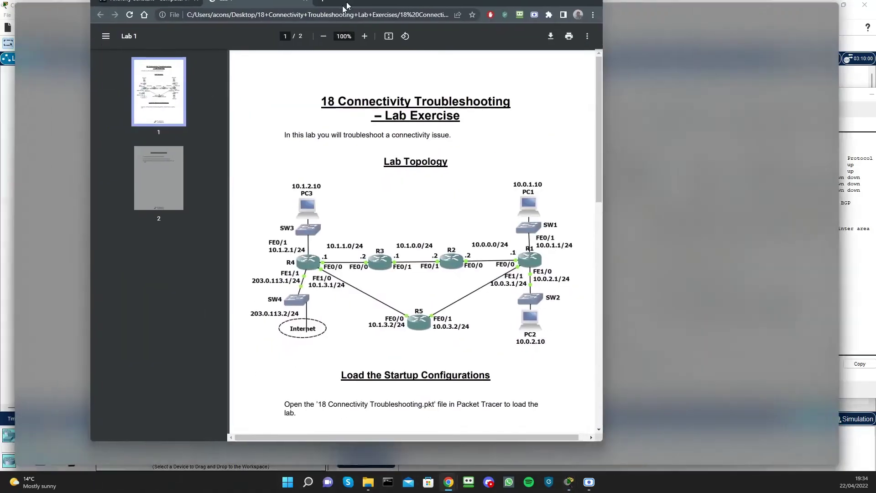
double_click(283, 32)
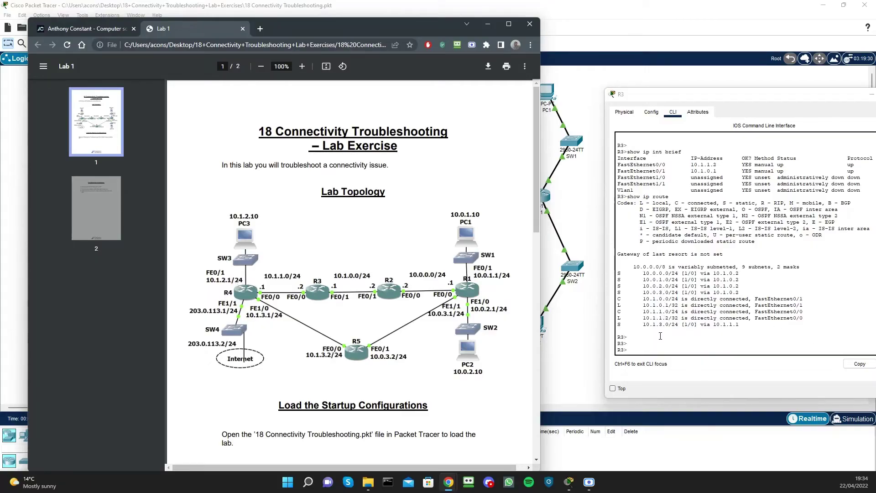
Step: Refresh R3's prompt and minimise the lab PDF from the taskbar
click(665, 317)
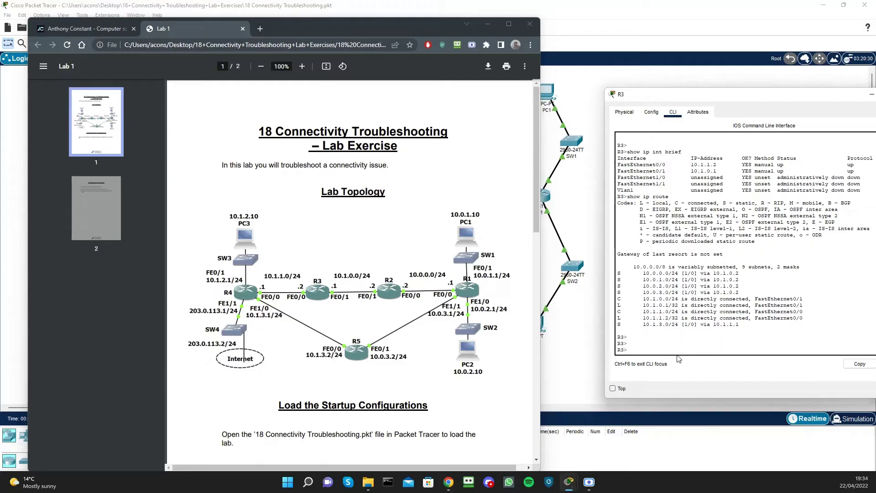
key(Return)
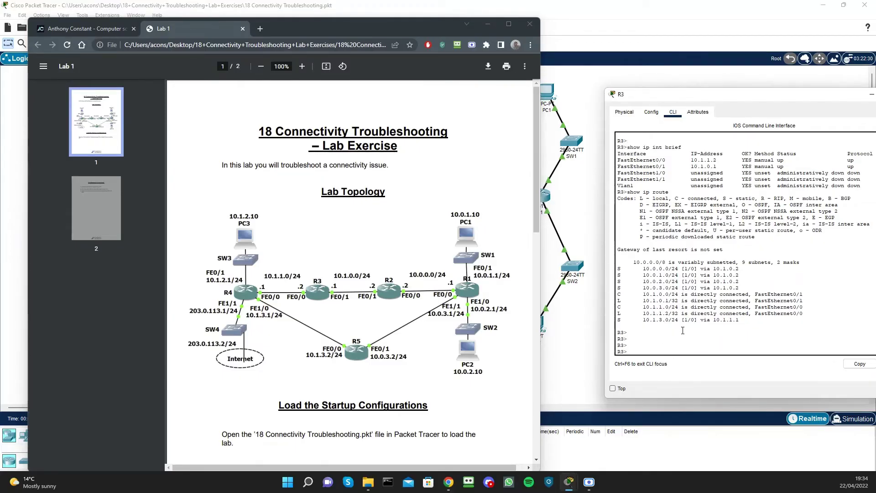
click(449, 481)
click(449, 482)
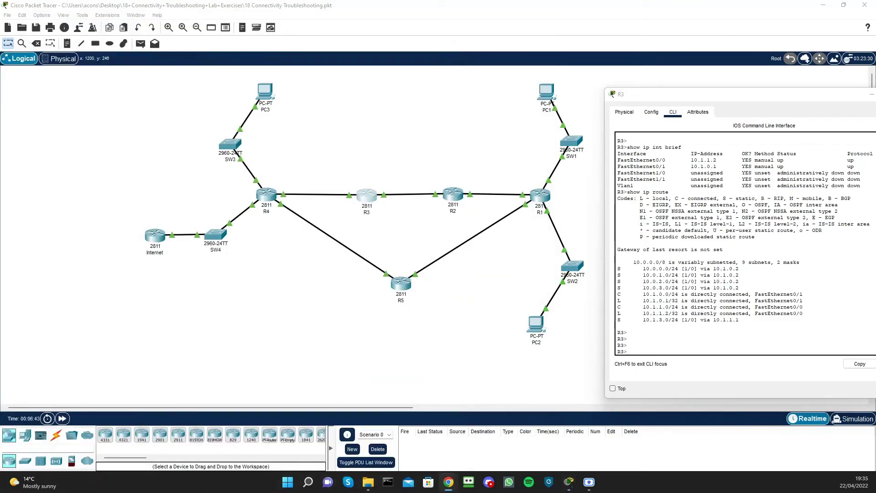
Step: Show R1's routing table and highlight its route to 10.1.2.0/24
click(541, 195)
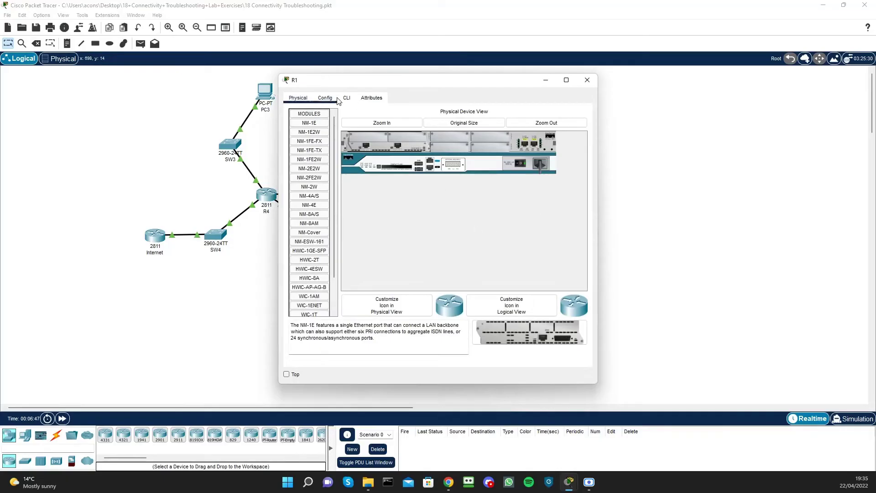
click(347, 97)
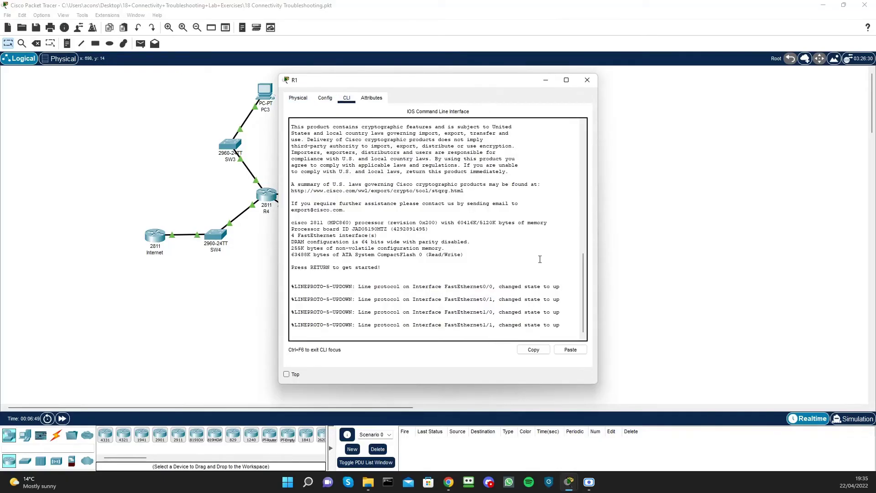
key(Return)
key(Return)
text(show ip route)
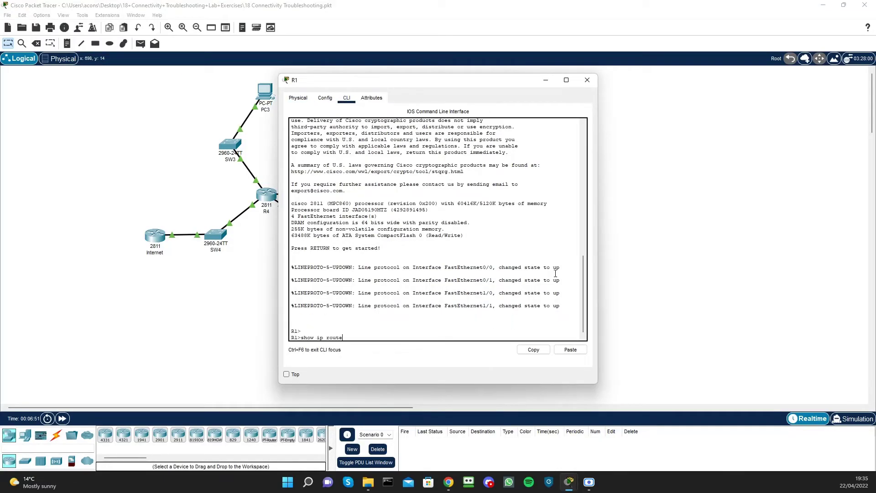
key(Return)
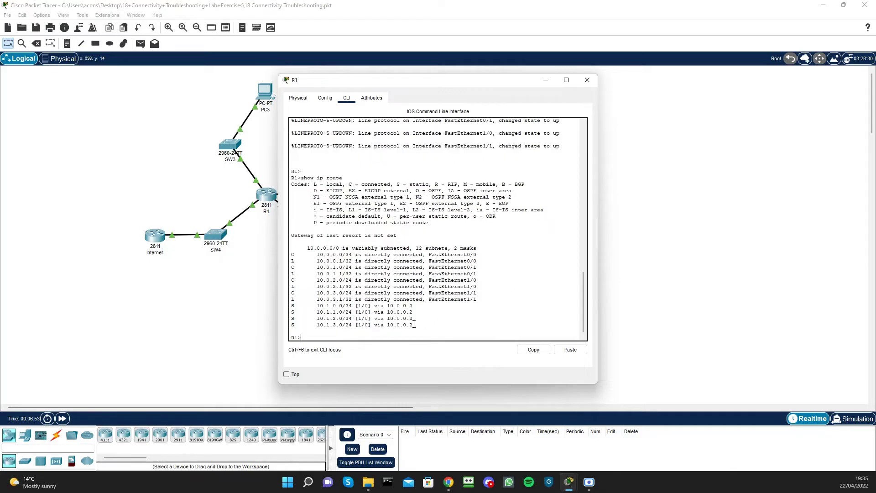
drag(315, 318, 352, 318)
click(587, 80)
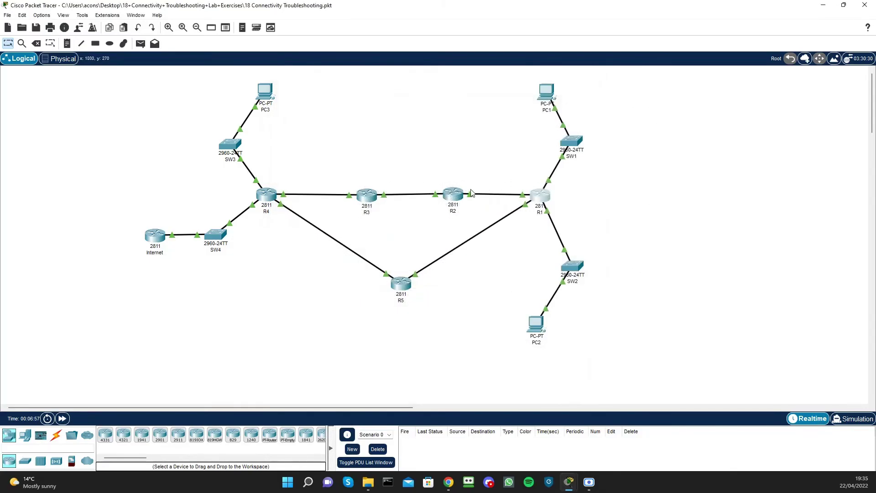
Step: Show R2's routing table via 10.1.0.1 and check R4's connected 10.1.2.0/24 network
click(458, 189)
click(347, 97)
key(Return)
key(Return)
text(show ip route)
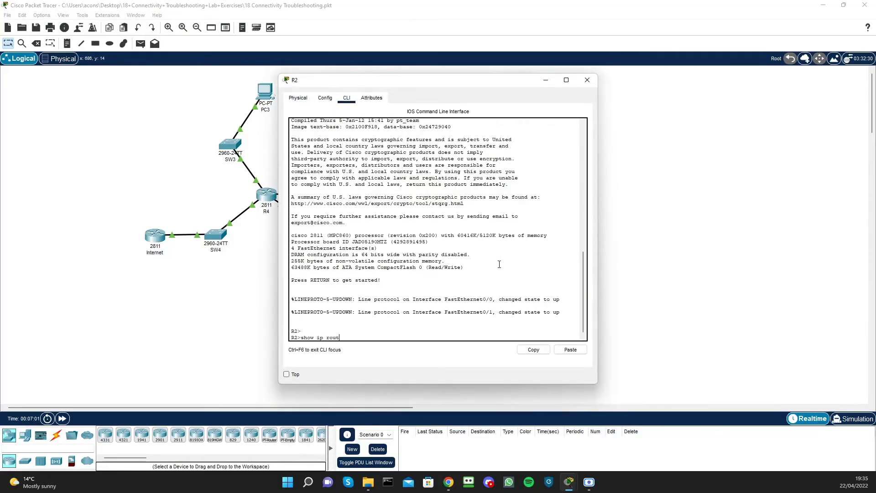
key(Return)
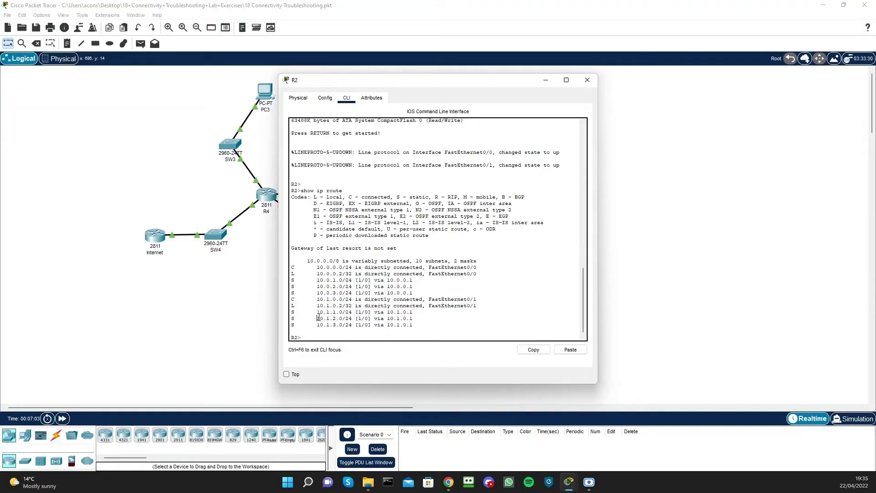
drag(318, 317, 370, 318)
click(587, 80)
click(266, 196)
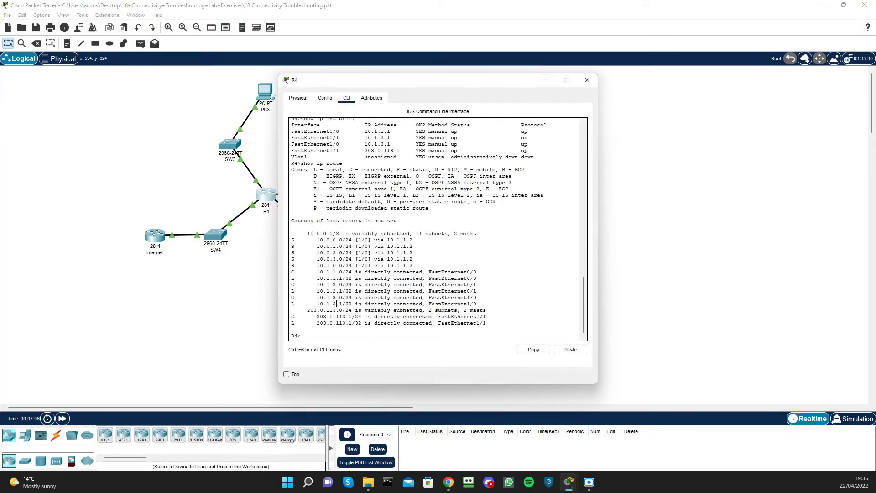
drag(314, 284, 370, 288)
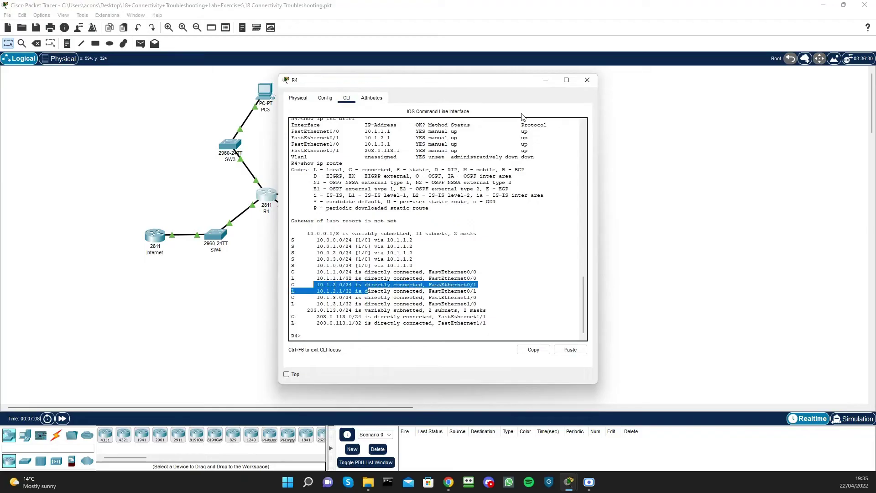
click(587, 80)
Step: On R3, enter config mode and add ip route 10.1.2.0 255.255.255.0 10.1.1.1
click(372, 196)
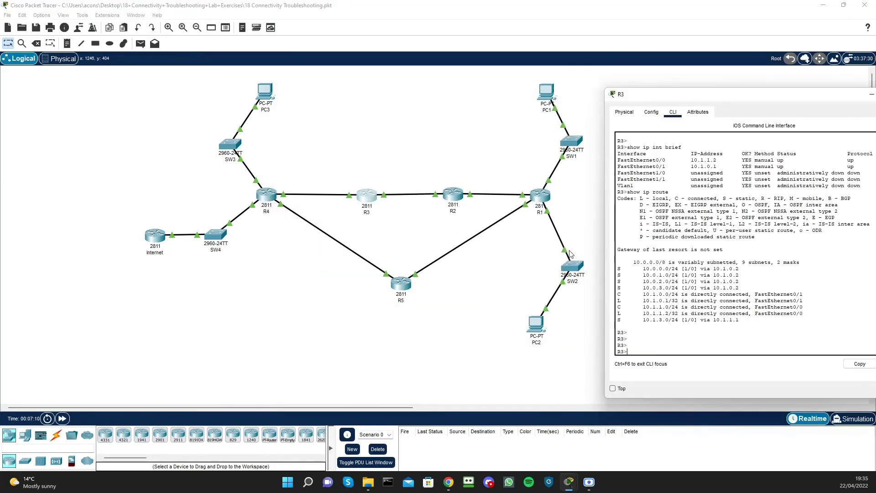
key(Return)
key(Return)
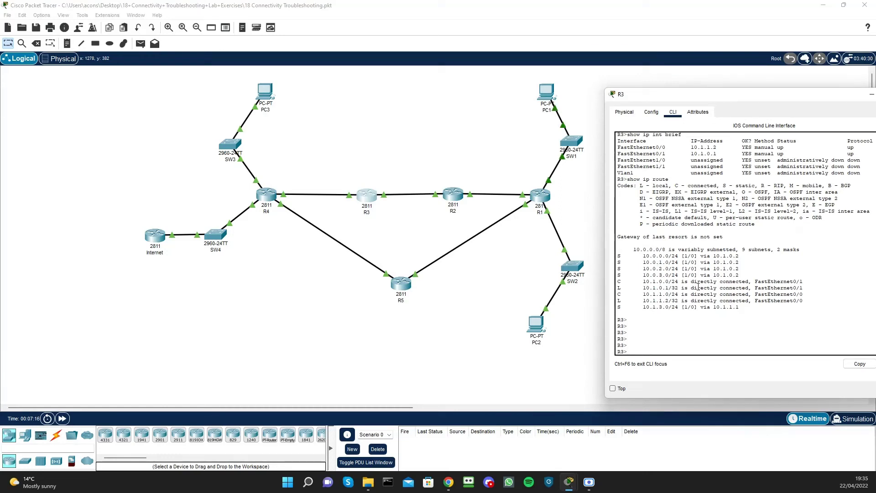
text(en)
key(Return)
text(config t)
key(Return)
key(Return)
key(Return)
text(ip route 10.1.2.-0)
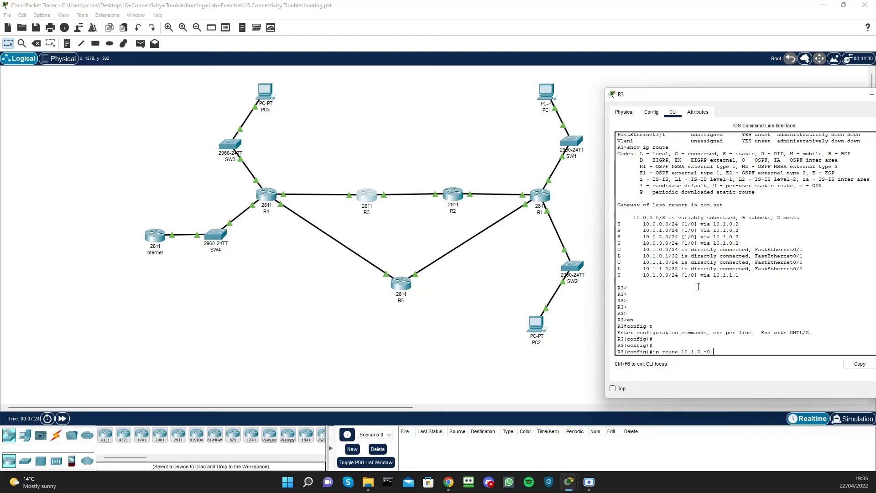
key(BackSpace)
text(0 255.255.255.0)
text(10.1.1.1)
key(Return)
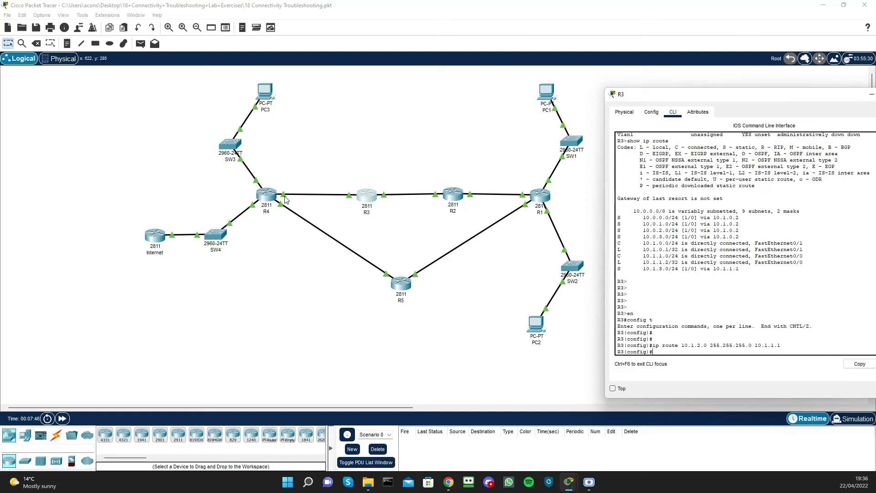
Step: Confirm the new 10.1.2.0/24 static route with do show ip route and compare with the PDF
key(Up)
key(Down)
text(do show ip route)
key(Return)
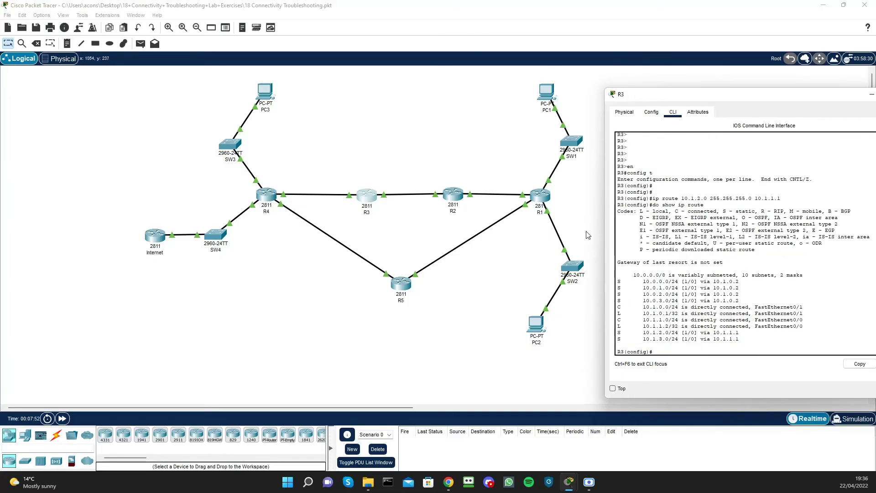
drag(643, 333, 738, 332)
key(alt+Tab)
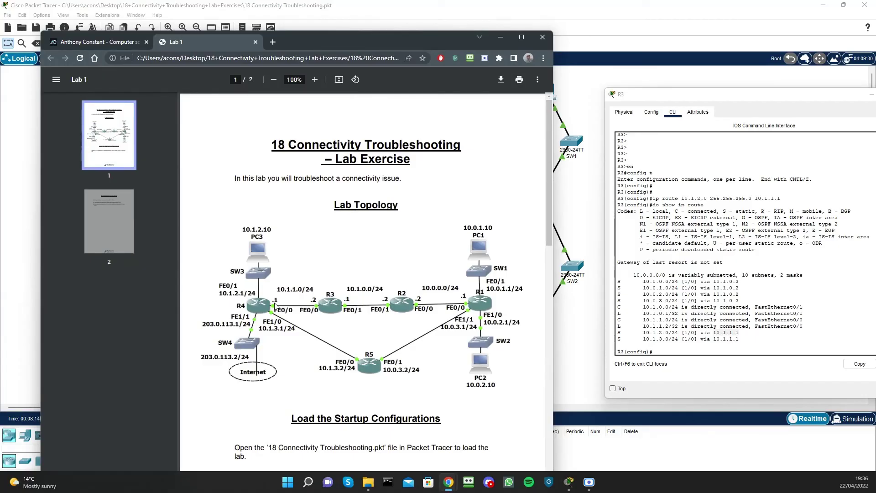
click(500, 37)
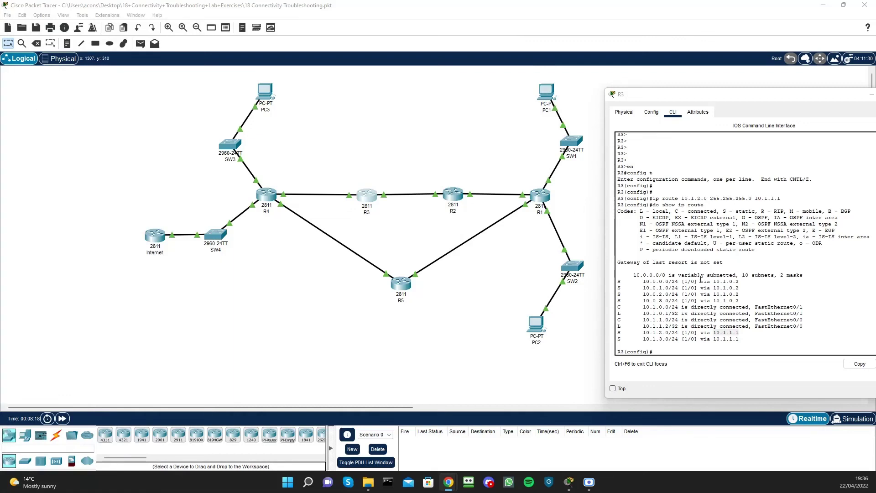
Step: From PC1, rerun tracert 10.1.2.10 (five hops) and ping 10.1.2.10 successfully
click(547, 92)
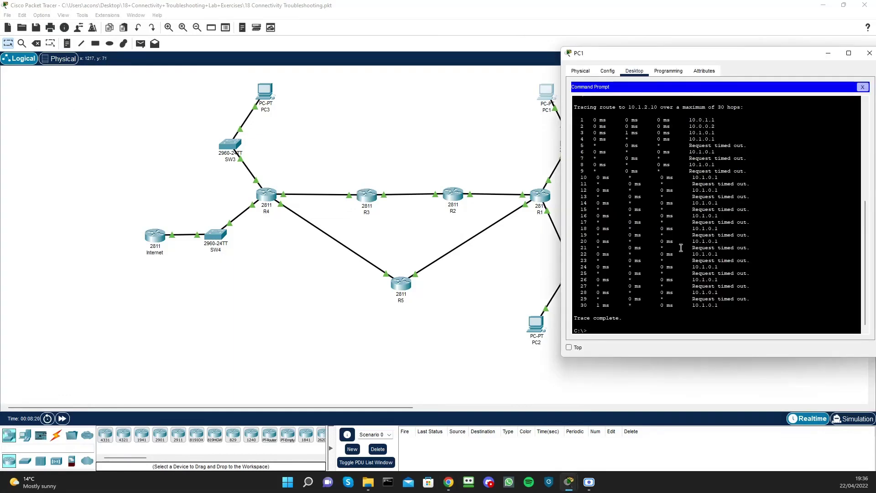
text(ping 10.1.2.10)
key(Up)
key(Return)
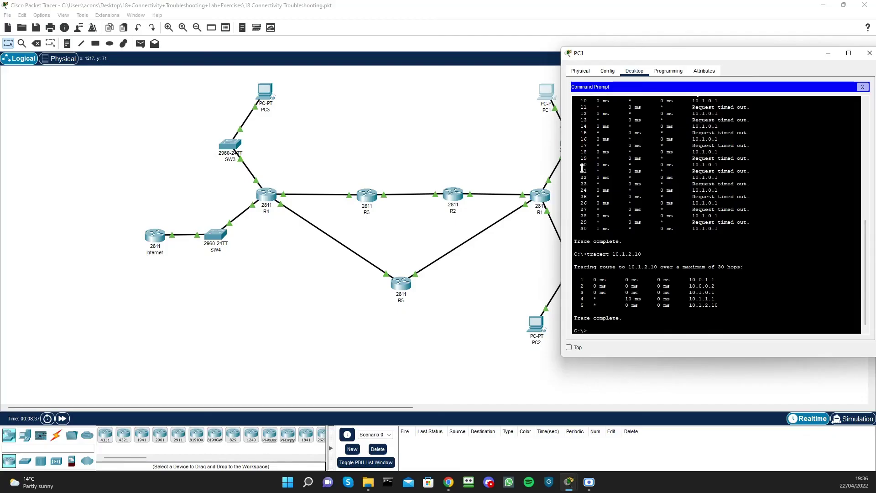
text(ping 10.1.2.10)
key(Return)
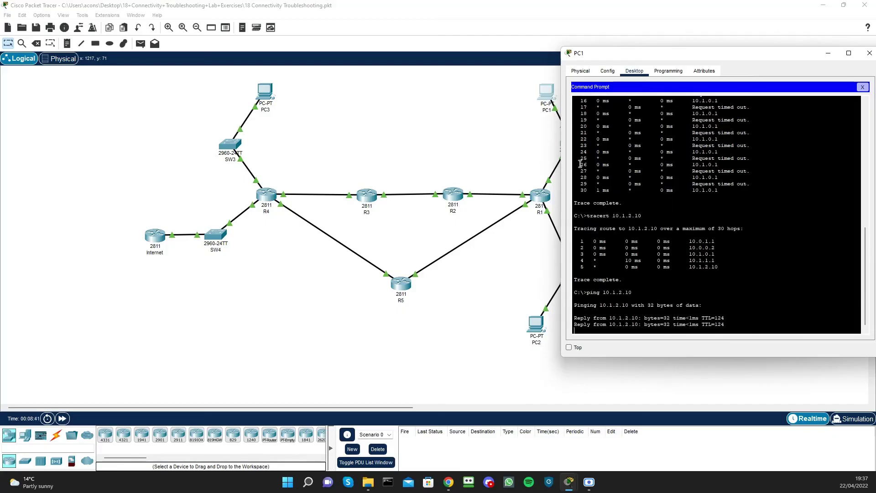